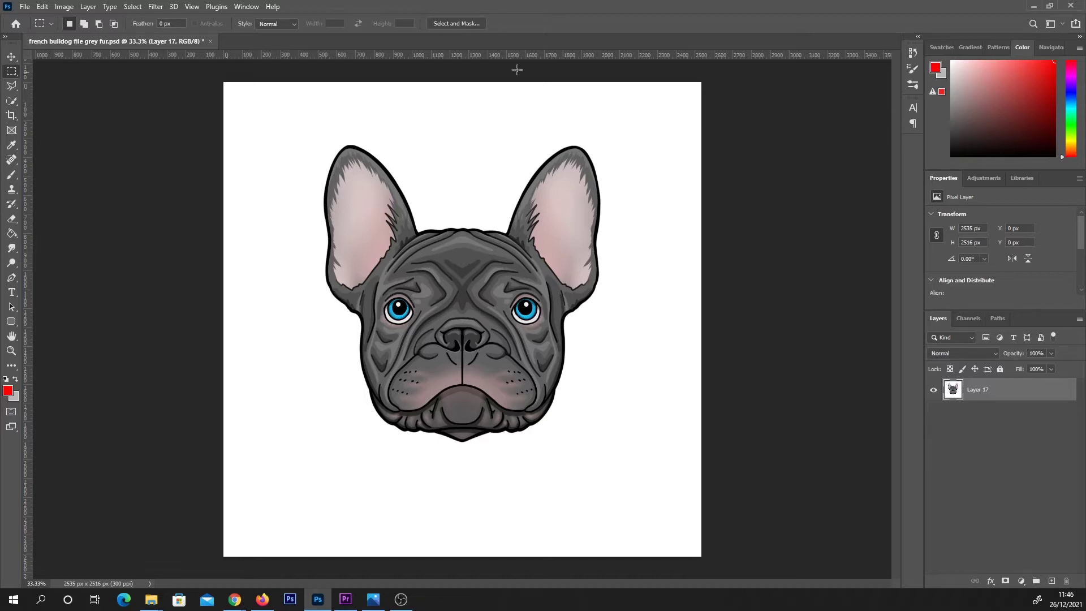
- Bring up the Filter > Pixelate > Mosaic dialog, previewing cell size 11 on the bulldog
left_click(160, 10)
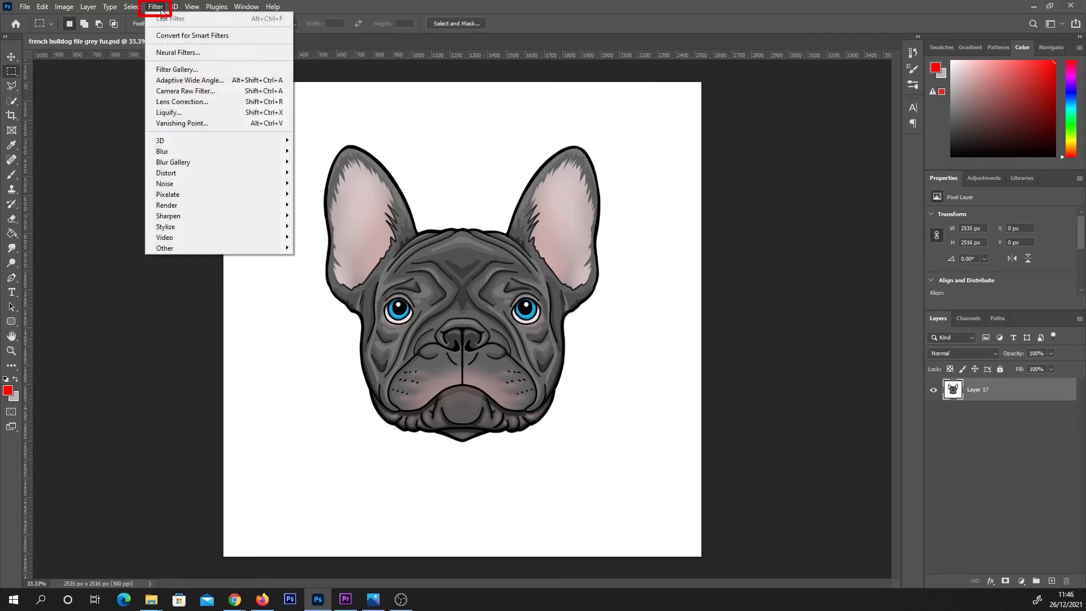
mouse_move(217, 195)
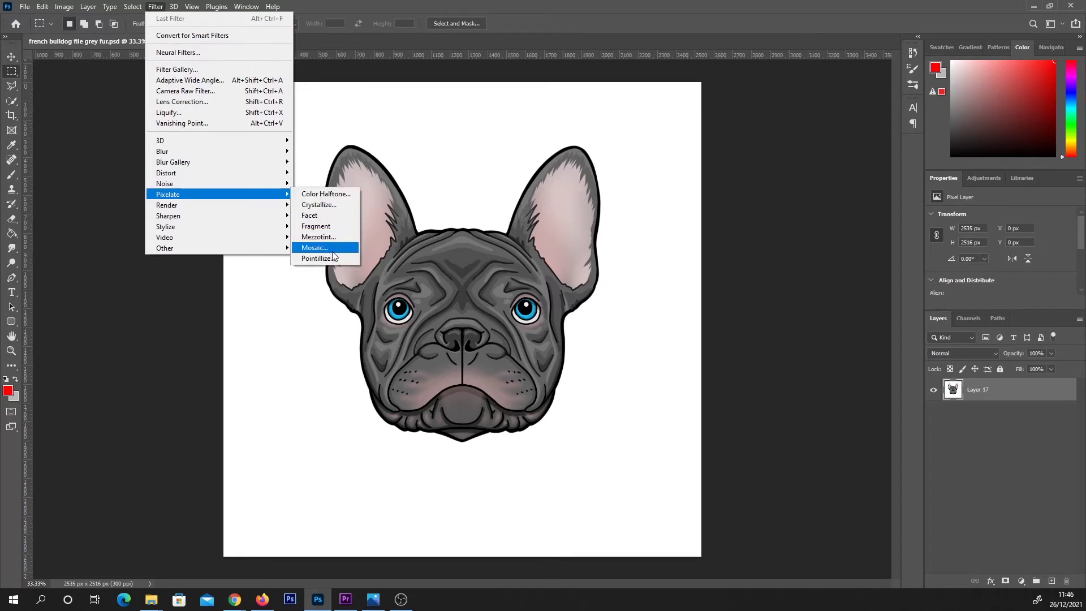
left_click(314, 247)
- Move the Mosaic dialog off the dog, try cell sizes up to 27, settle near 12, and apply
left_click_drag(131, 172, 702, 210)
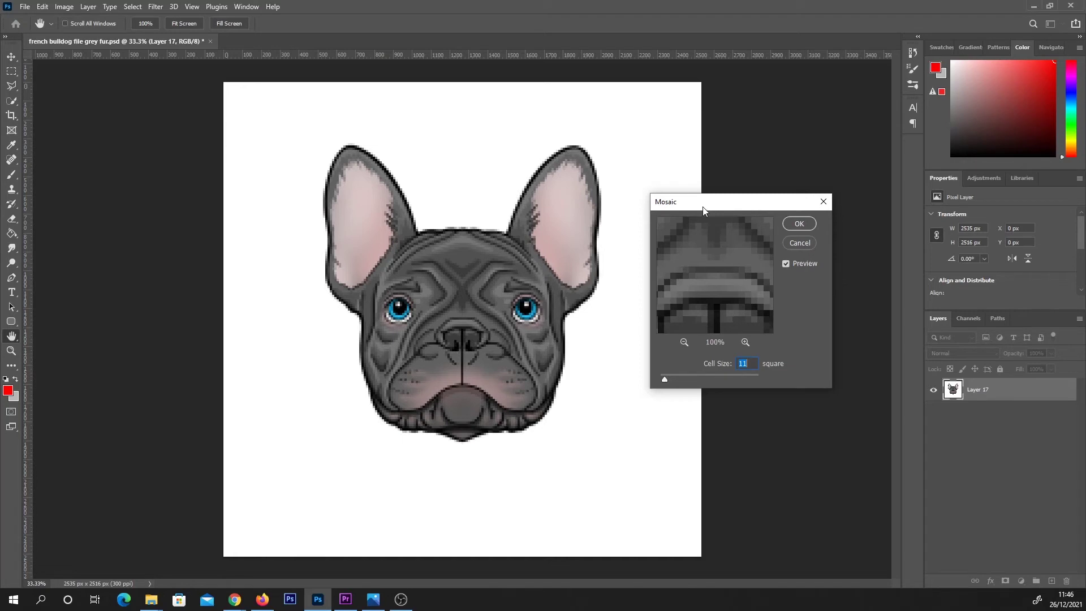
left_click(665, 380)
left_click_drag(669, 381, 673, 378)
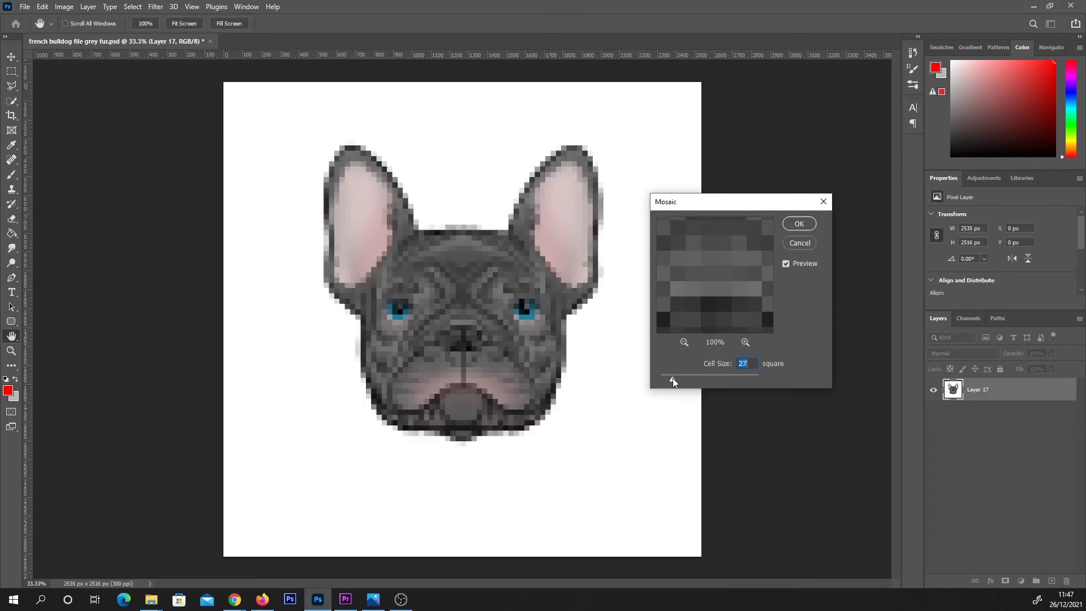
left_click_drag(671, 380, 665, 378)
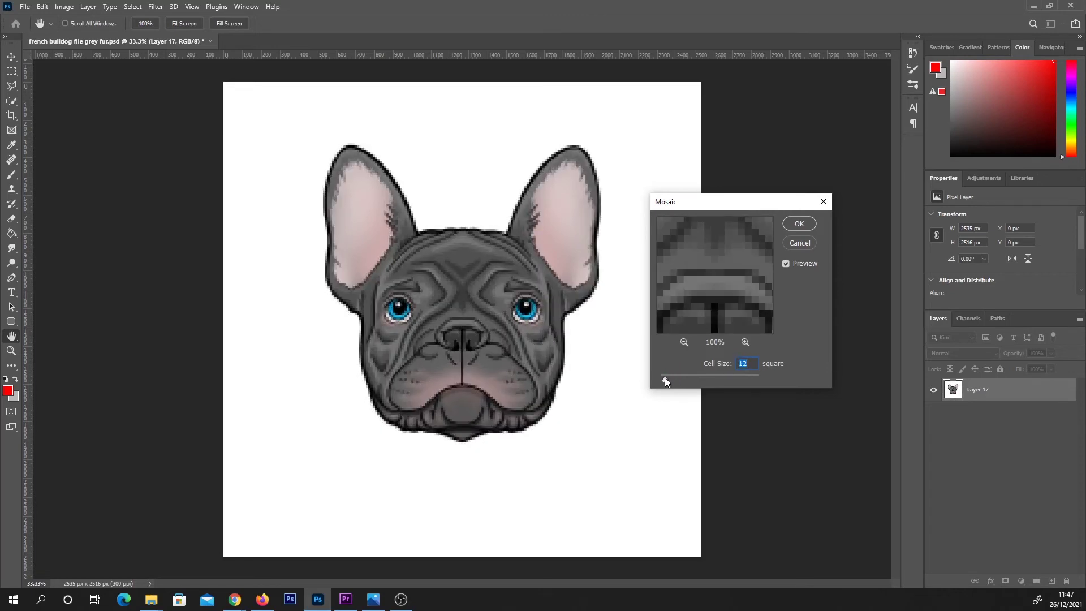
left_click(795, 224)
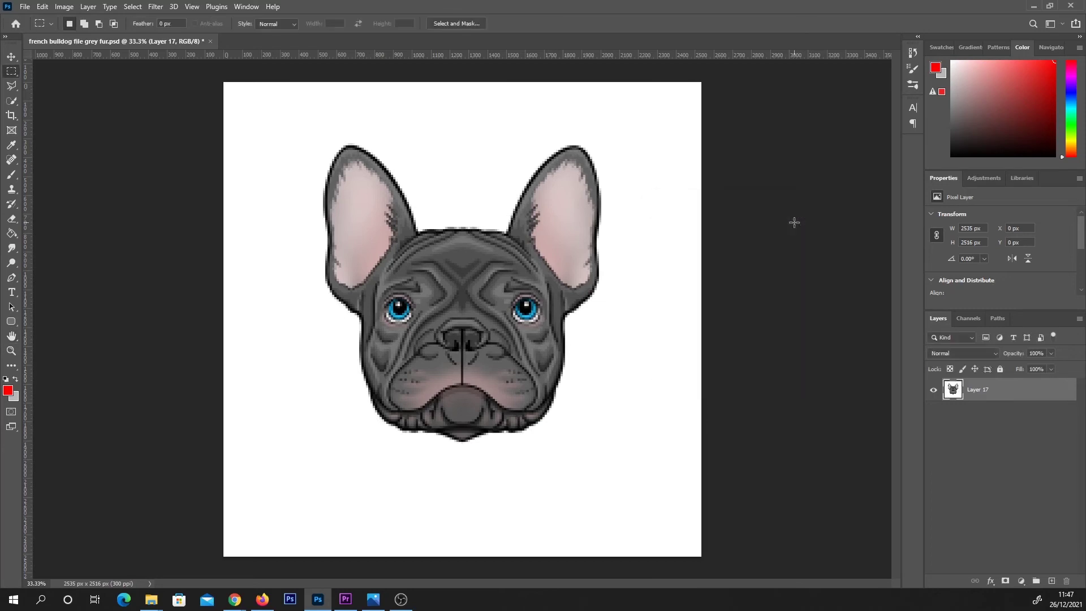